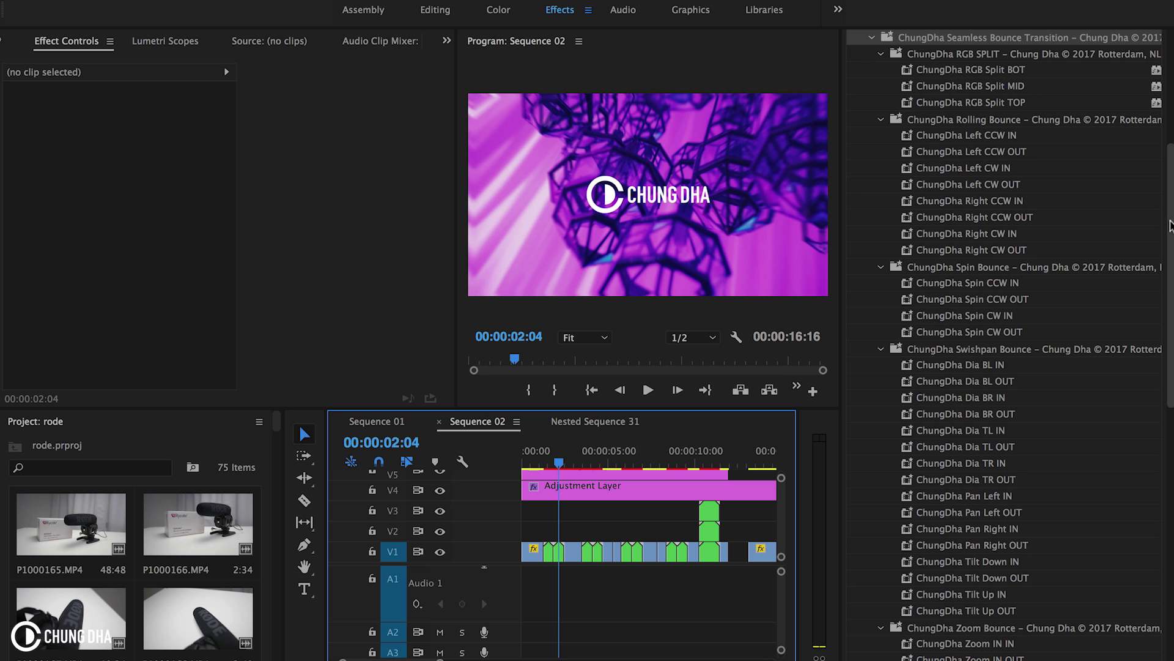
- Scroll the Effects panel back to the top so the Presets folder shows
left_click_drag(1169, 225, 1171, 236)
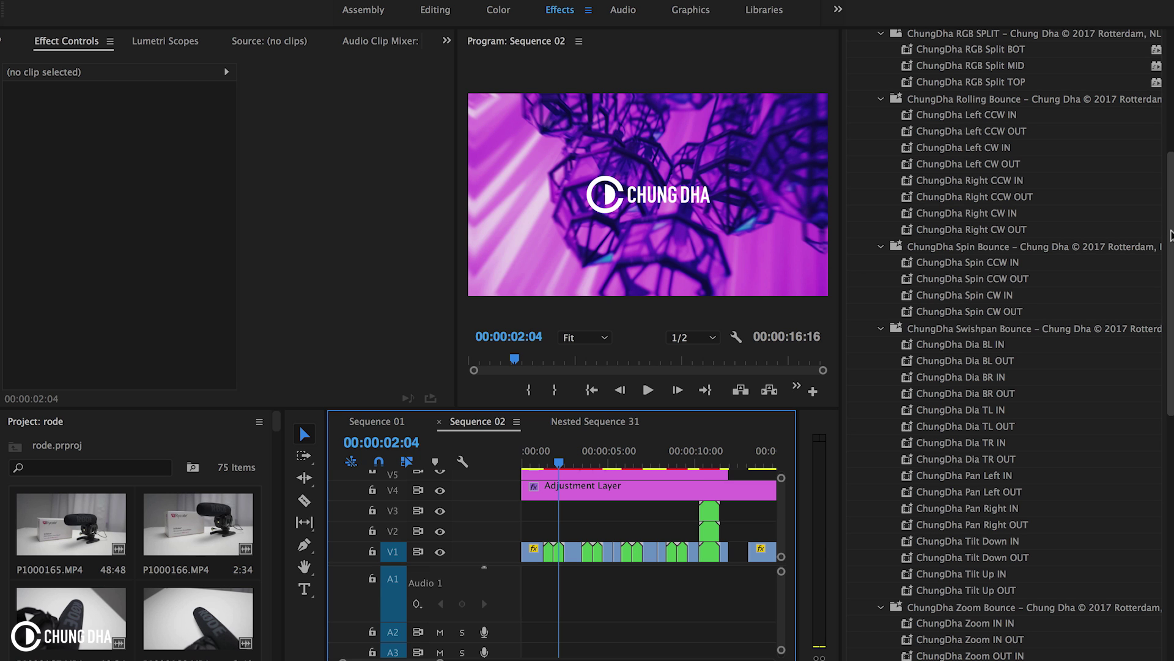
left_click_drag(1171, 235, 1172, 81)
- Import the ChungDha_SeamlessBounce.prfpset preset file into the Presets folder with Import Presets
left_click(918, 85)
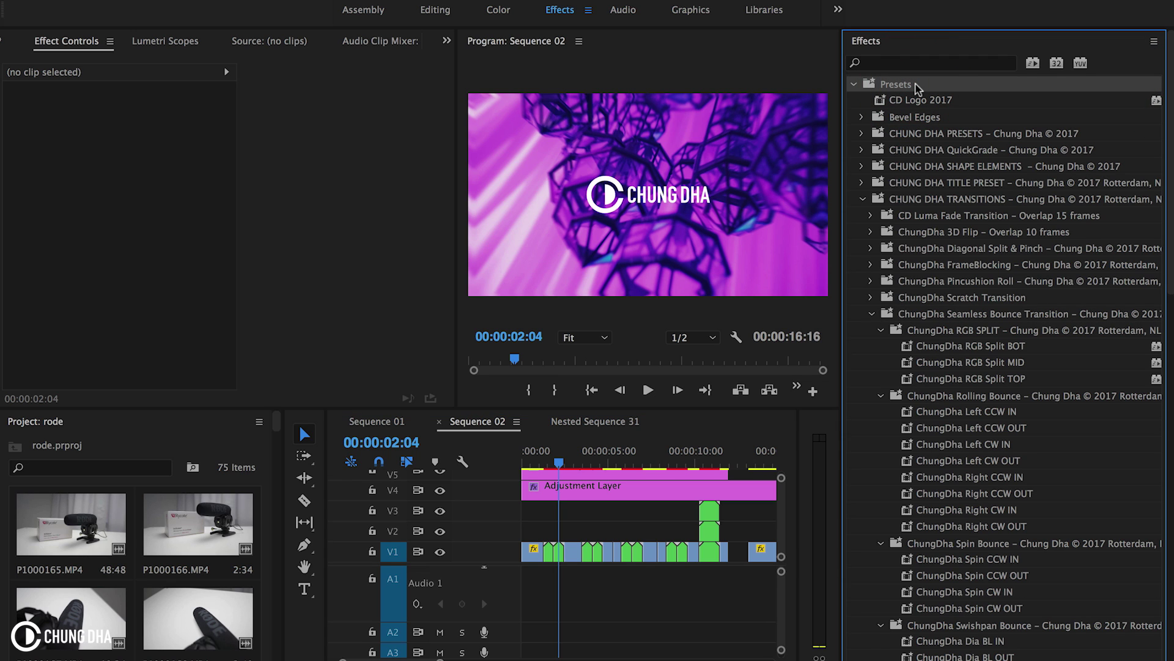
right_click(901, 89)
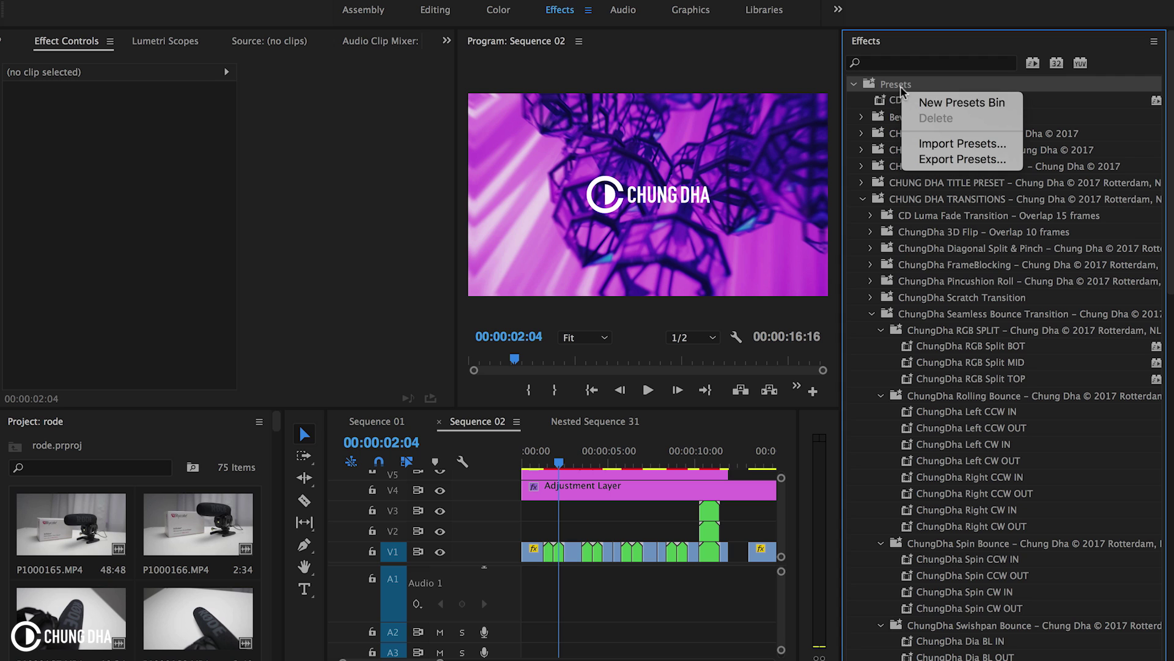
left_click(914, 142)
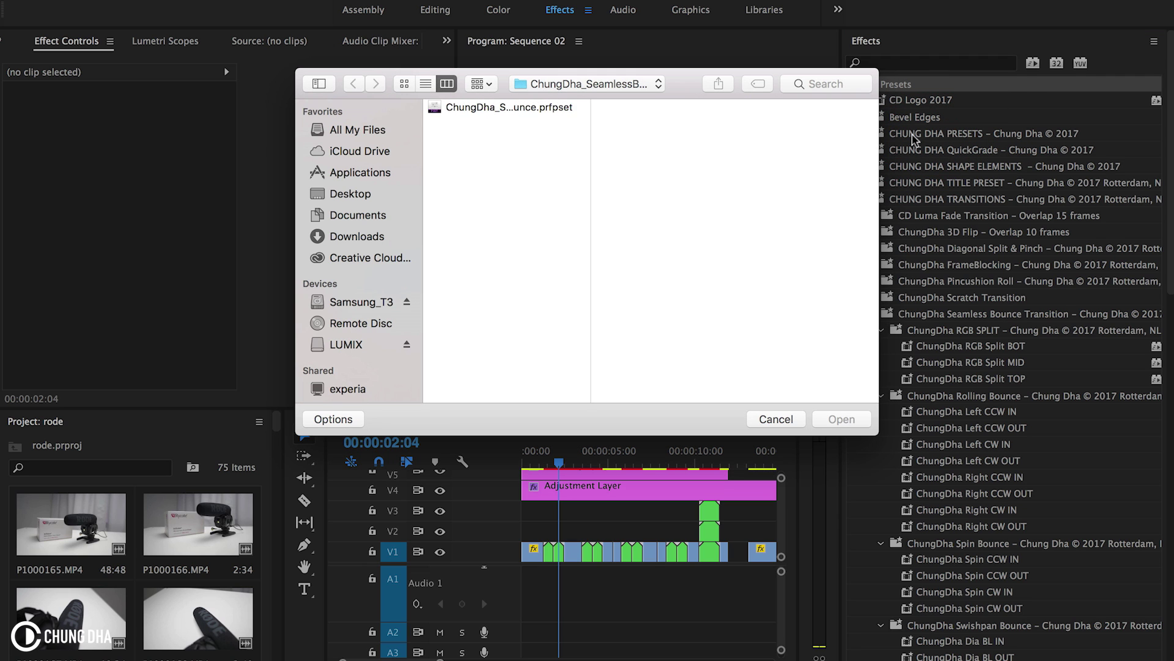
left_click(533, 107)
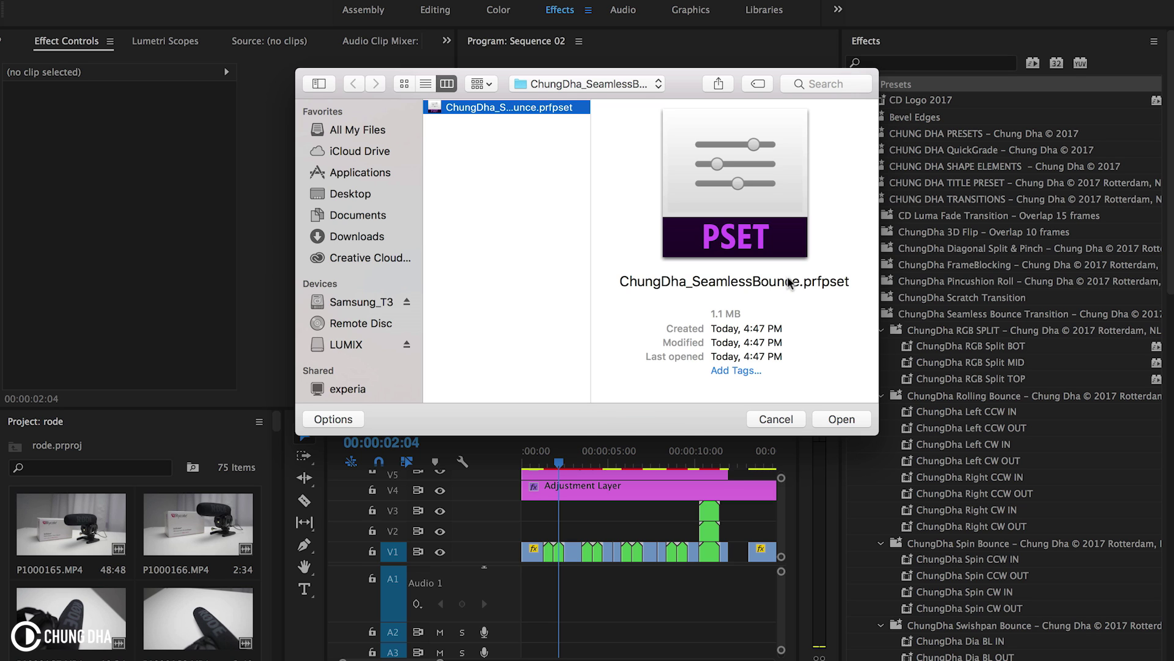
key("Return")
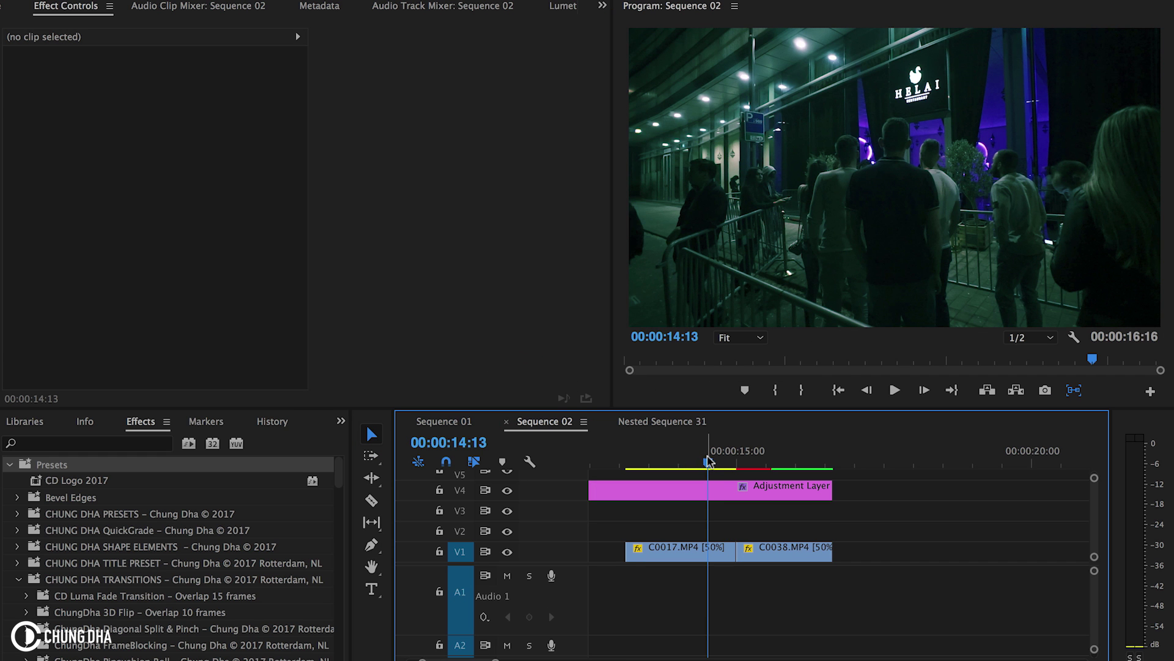
- Split C0017.MP4 on V1 at 00:00:14:10, just before the 15:00 edit
mouse_move(710, 466)
left_mouse_down()
mouse_move(729, 465)
mouse_move(706, 462)
left_mouse_up()
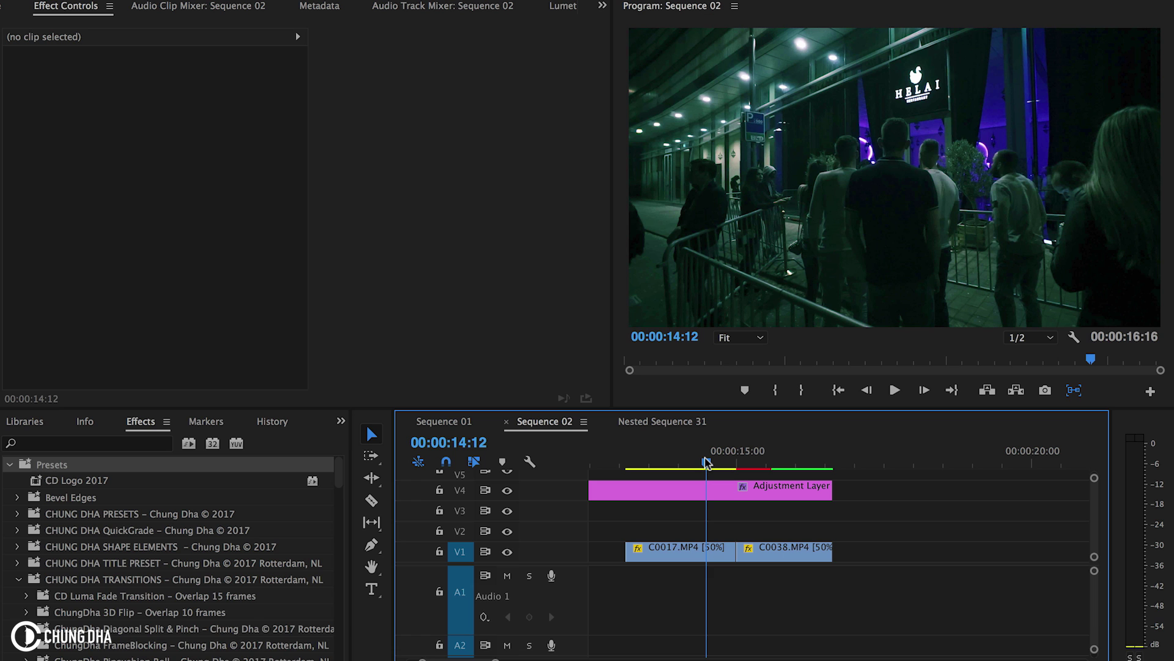
key("shift+Down")
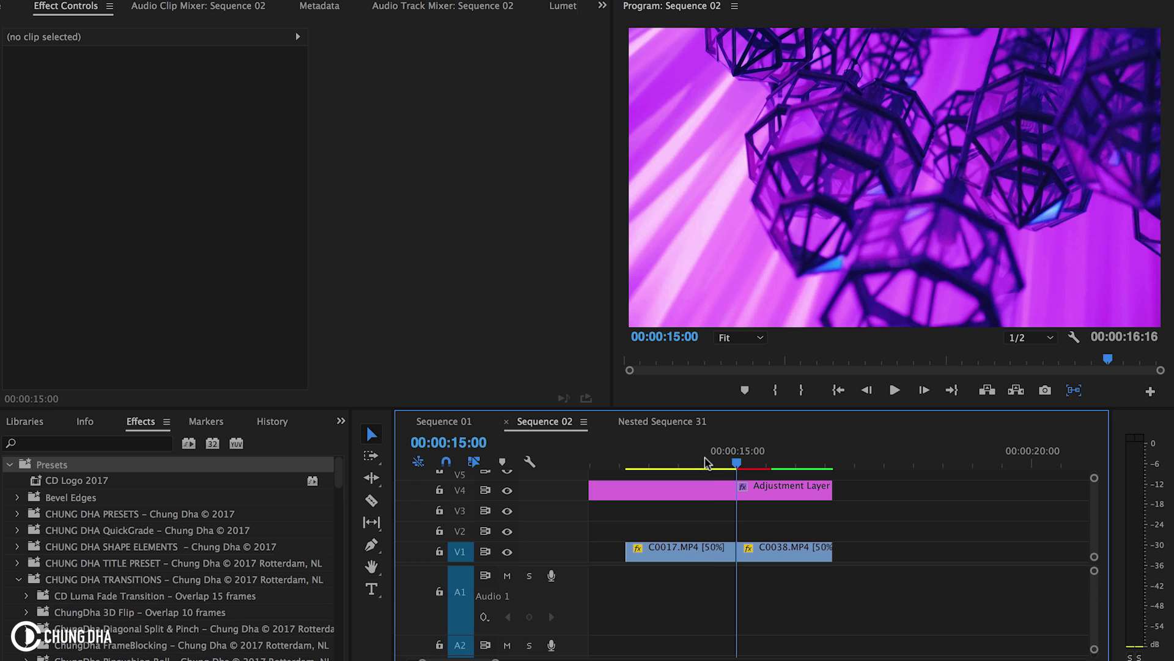
key("shift+Up")
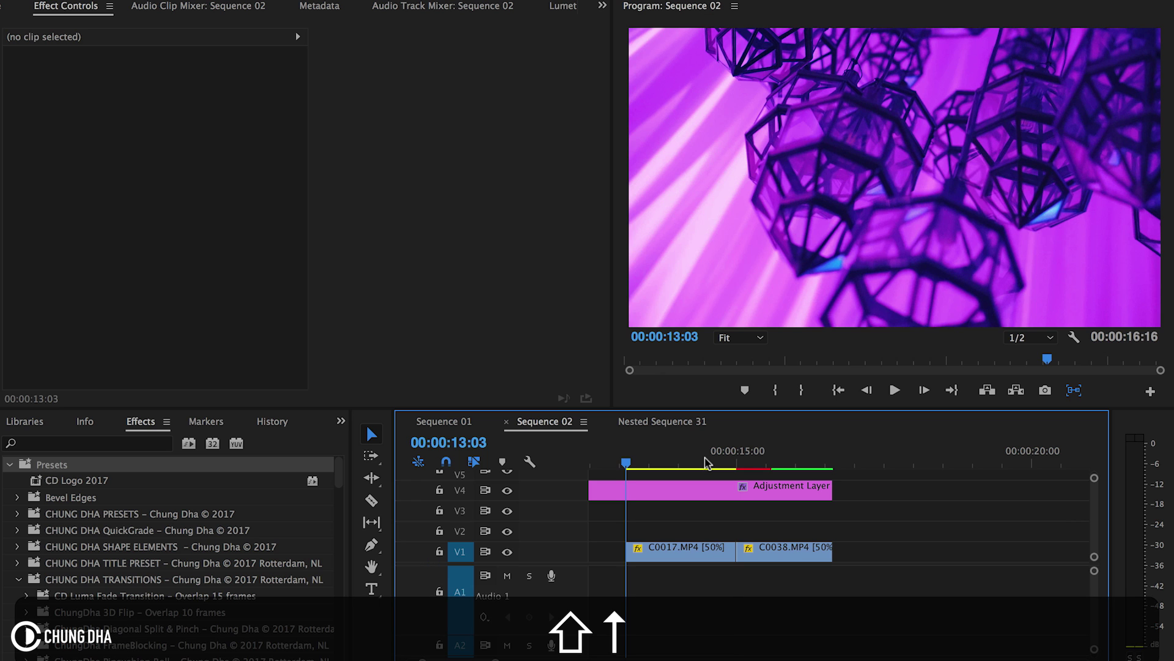
key("shift+Down")
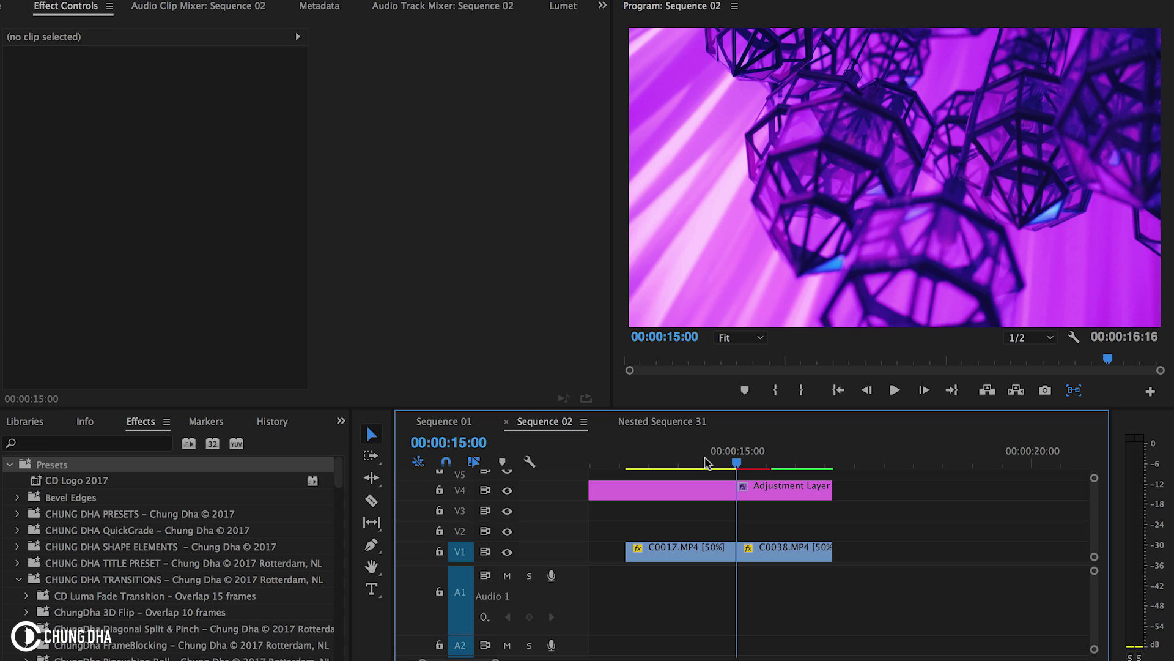
key("shift")
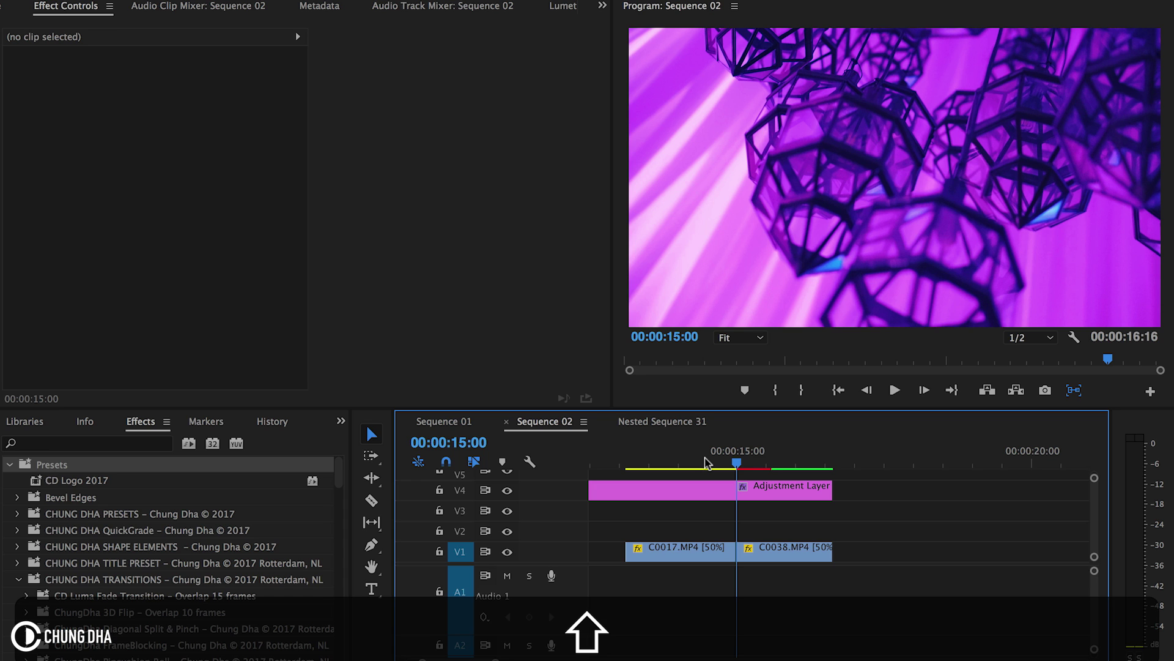
key("shift+Left")
key("shift+Left")
key("shift+Left")
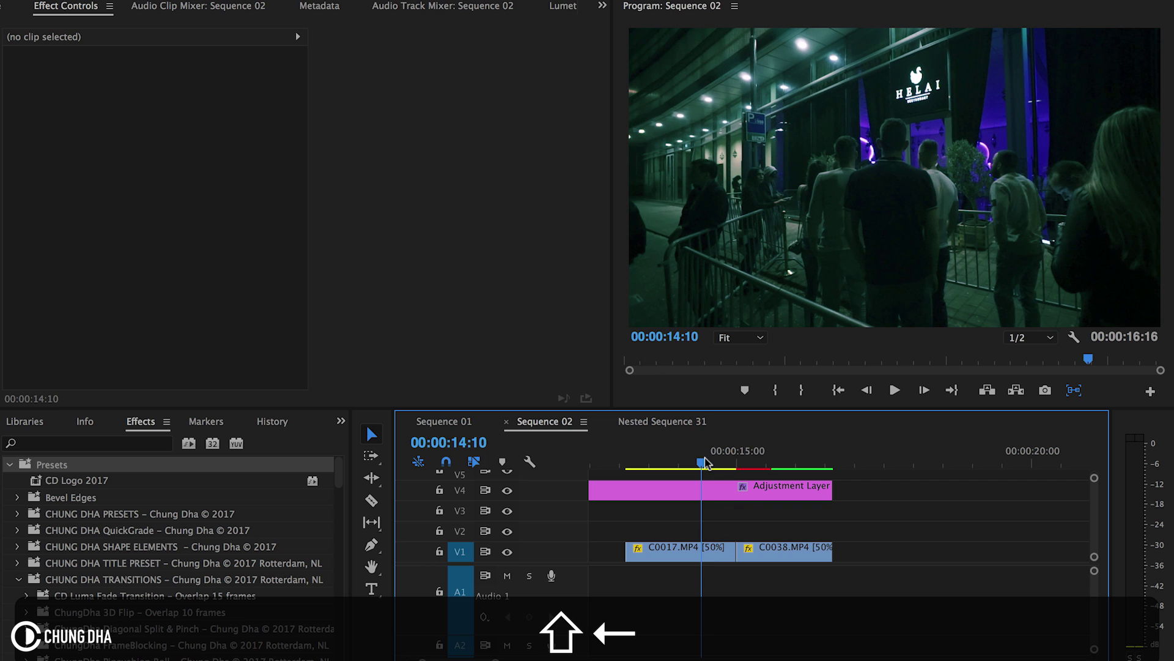
left_click(694, 562)
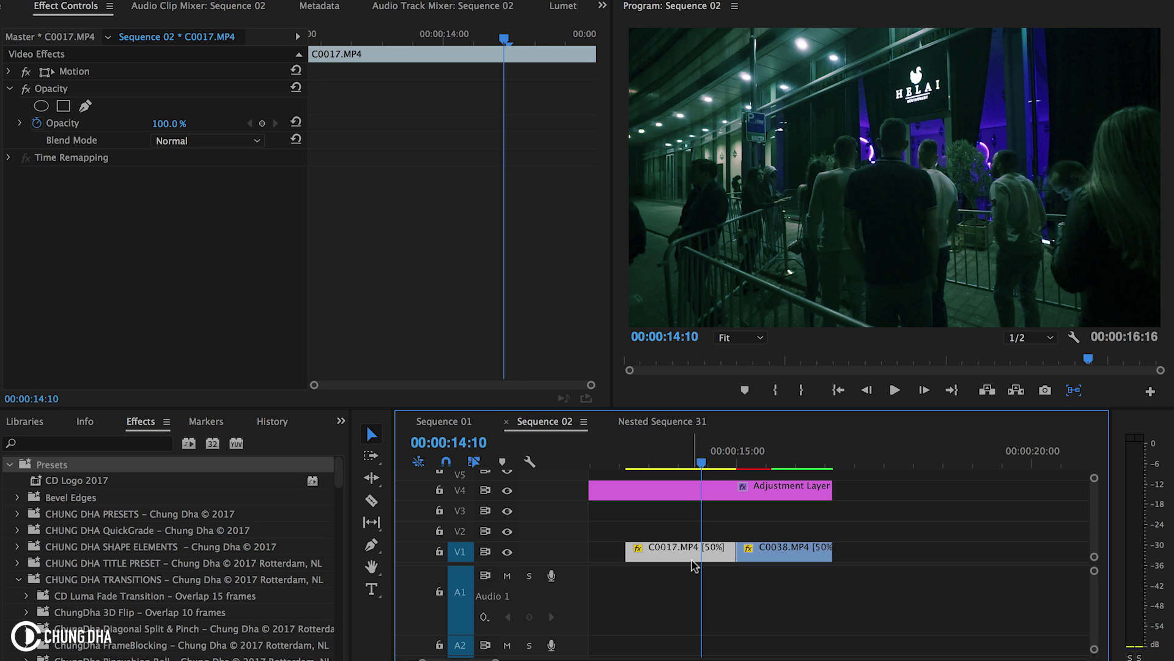
key("super")
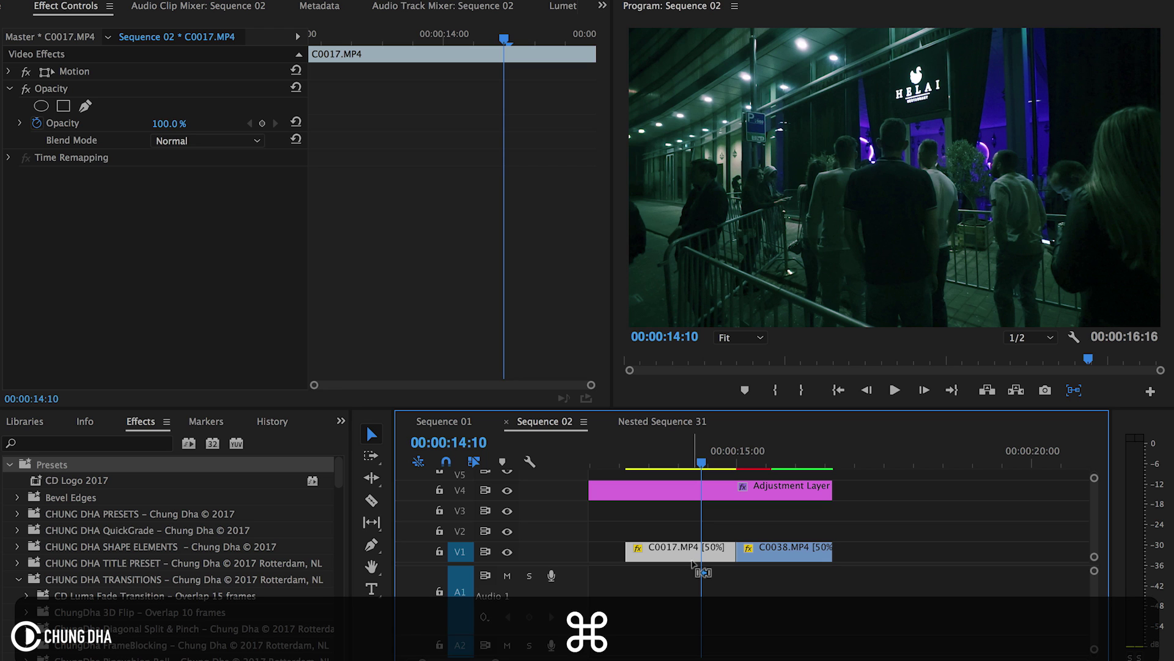
key("super+k")
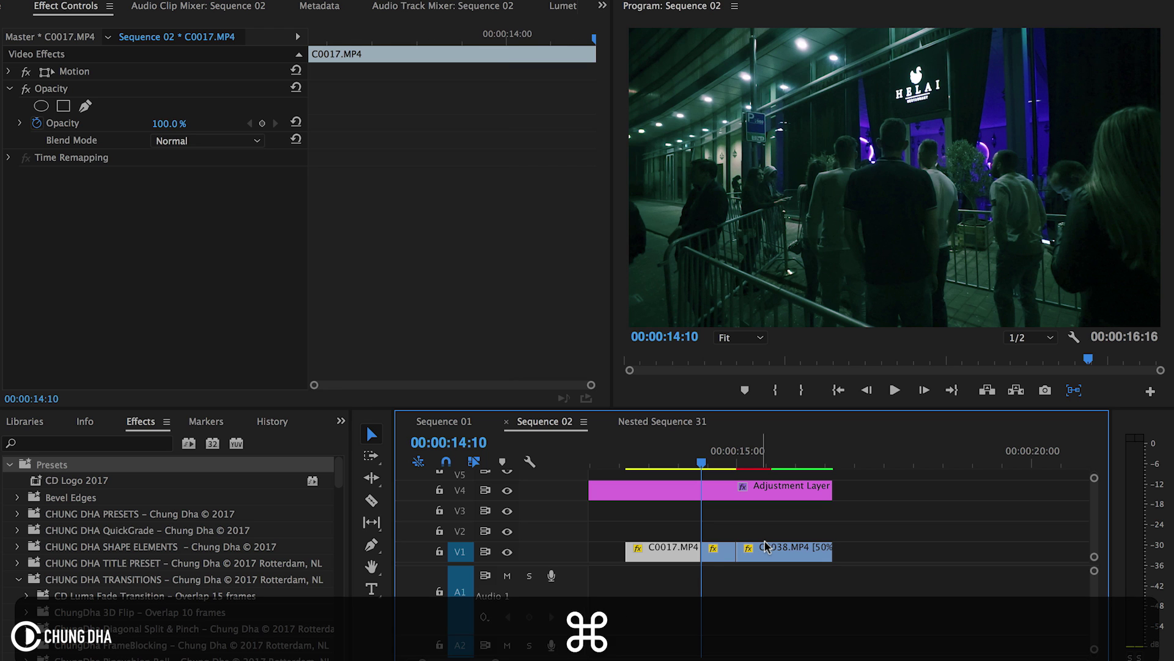
- Split C0038.MP4 at 00:00:15:15, just after the 15:00 edit
key("shift+Down")
key("shift+Down")
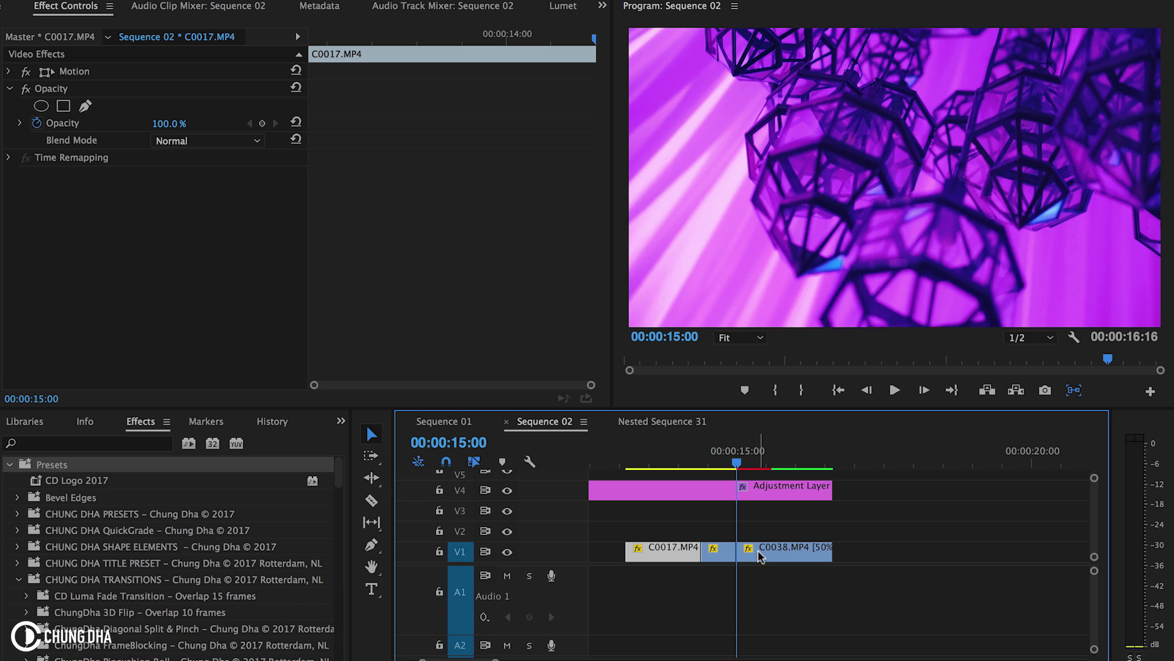
key("shift")
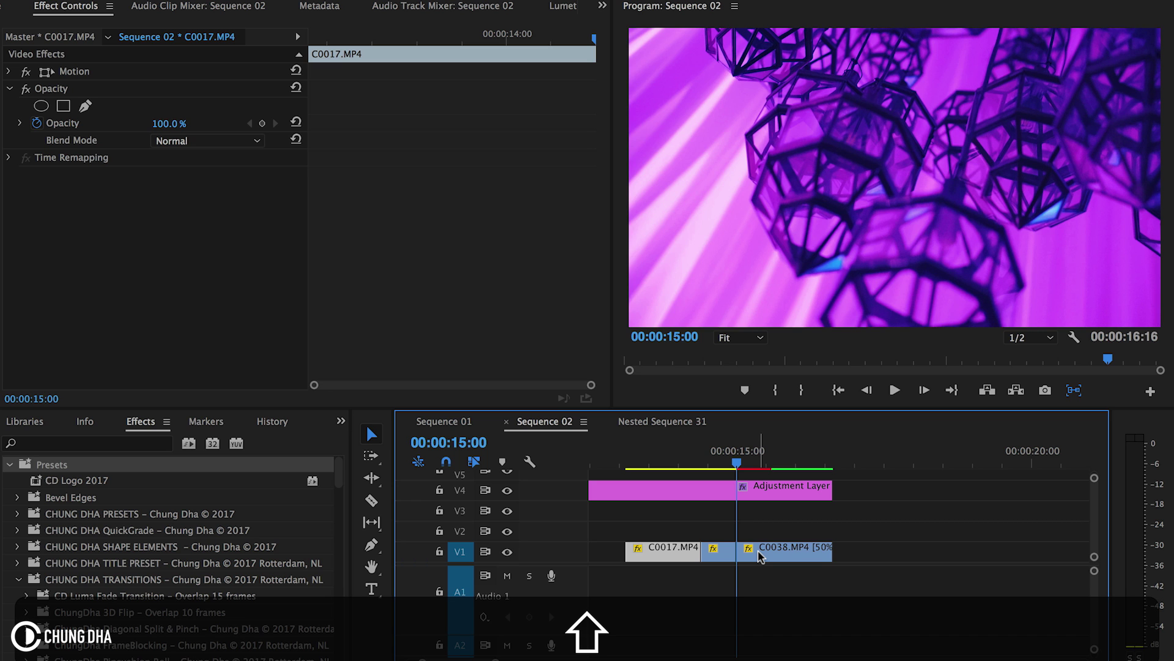
key("shift+Right")
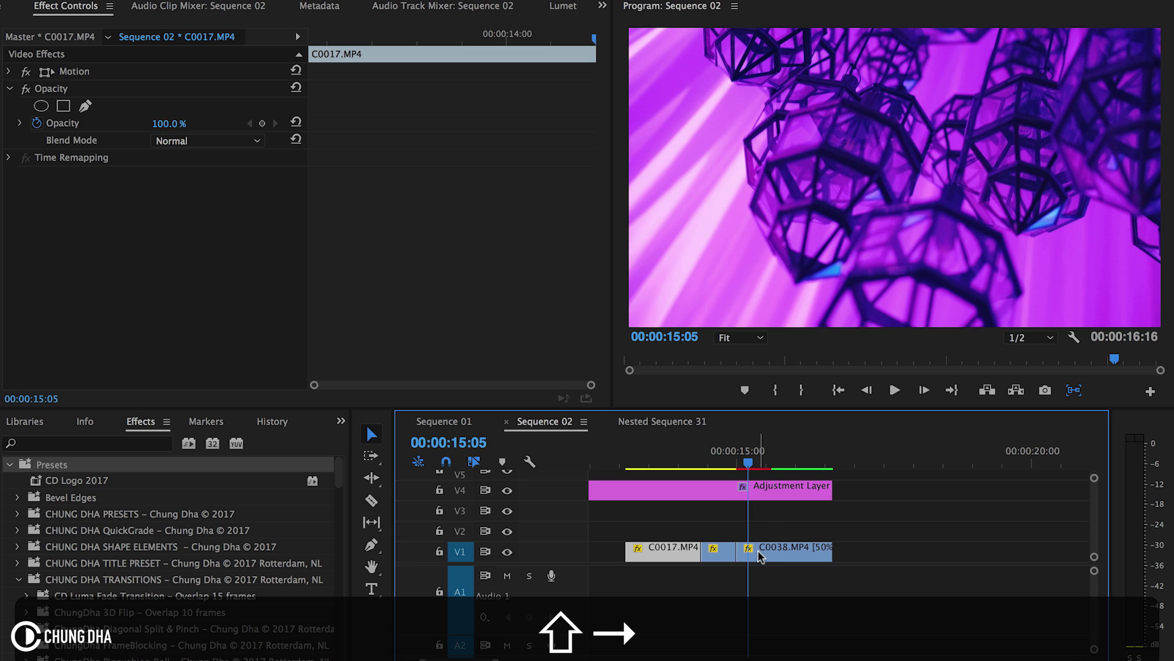
key("shift+Right")
key("shift+Right")
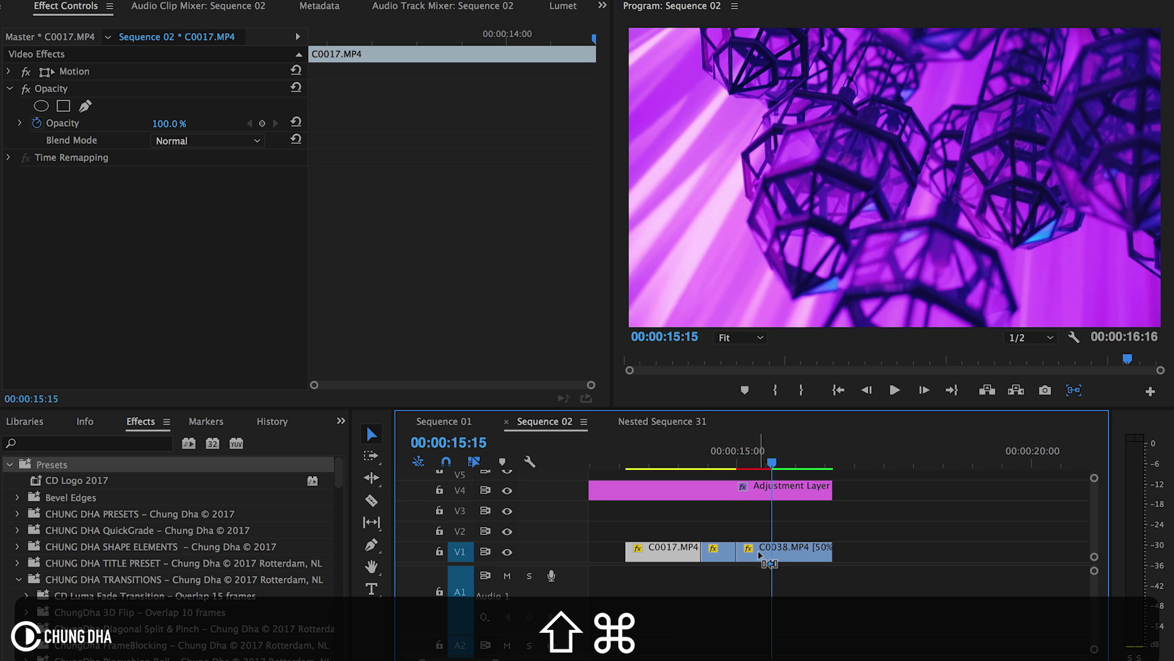
key("super+k")
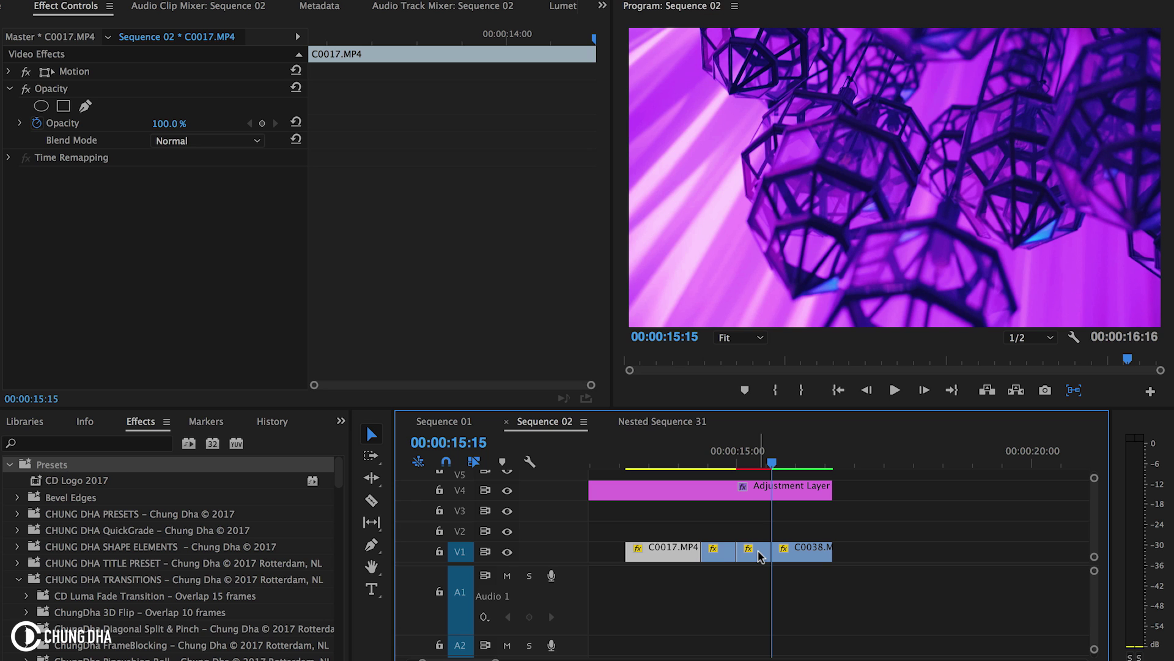
- Nest the short piece cut from the end of C0017.MP4
left_click(719, 555)
right_click(719, 555)
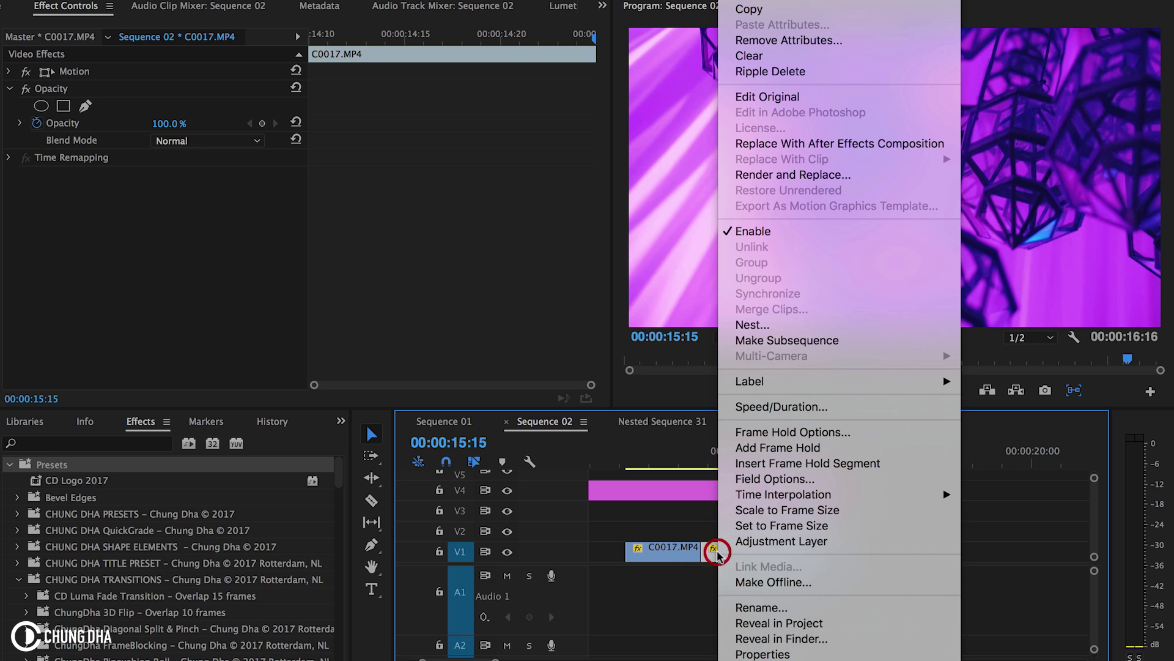
left_click(800, 325)
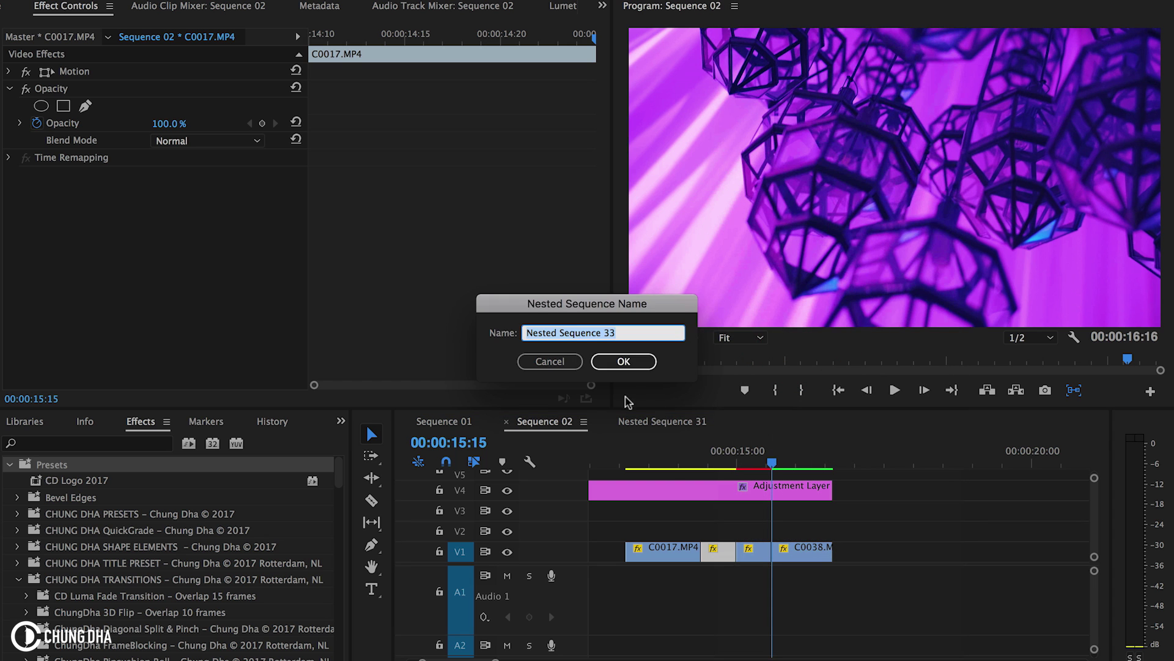
left_click(624, 361)
- Nest the next V1 piece as Nested Sequence 34 and scrub to preview both nests
left_click(747, 554)
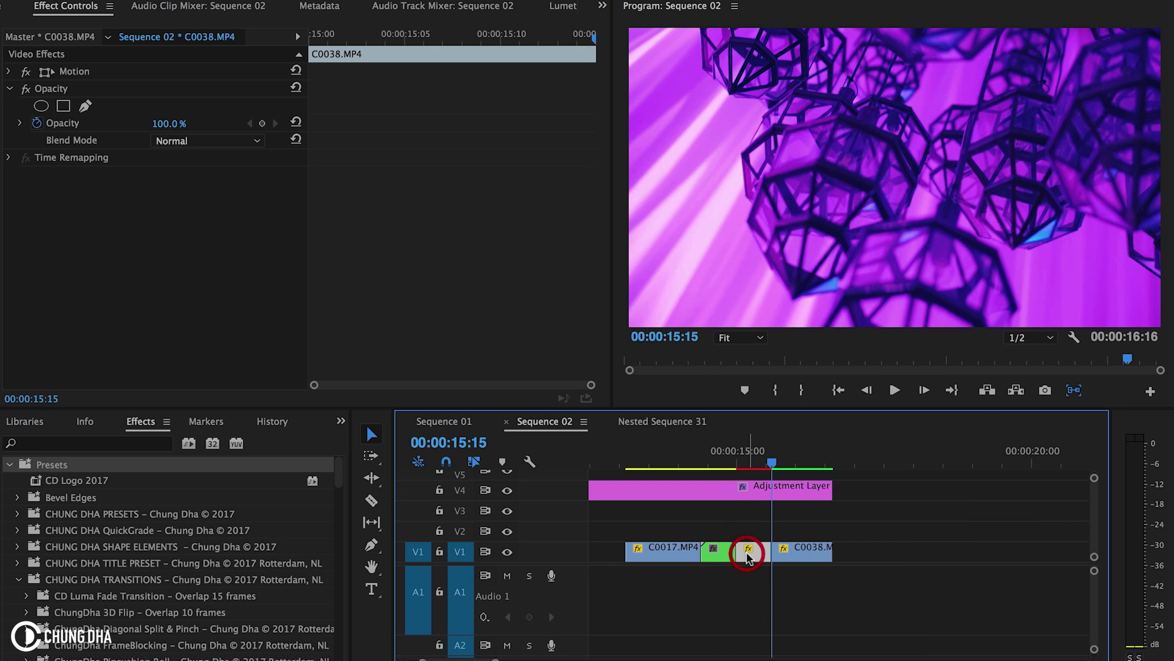
right_click(748, 554)
left_click(826, 323)
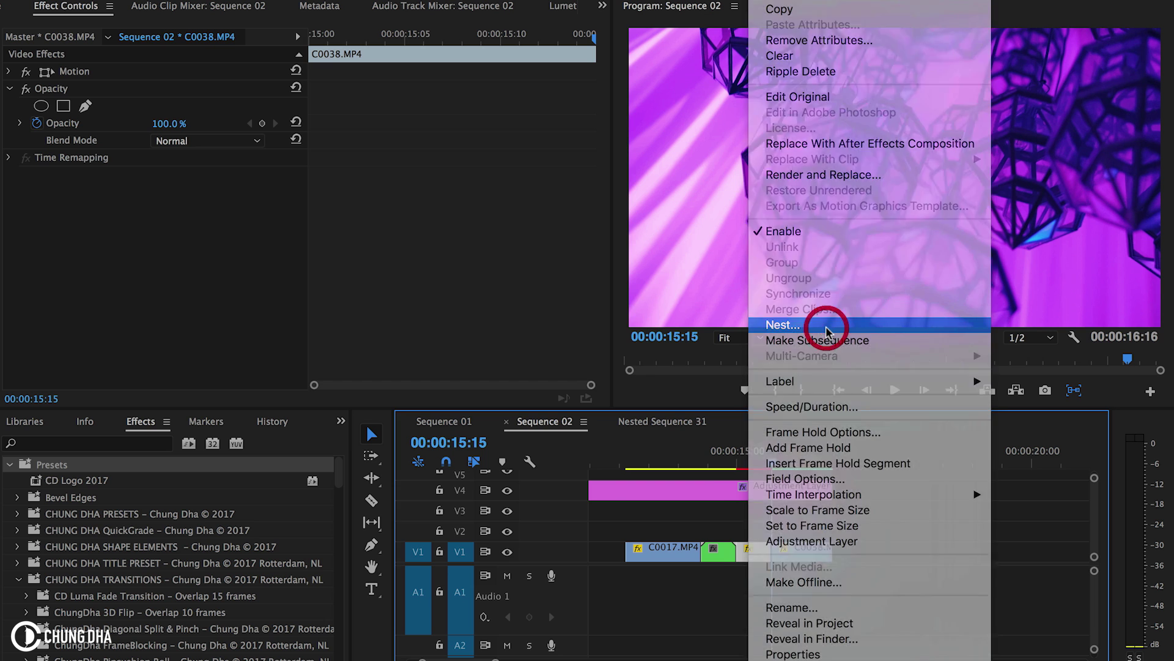
left_click(623, 361)
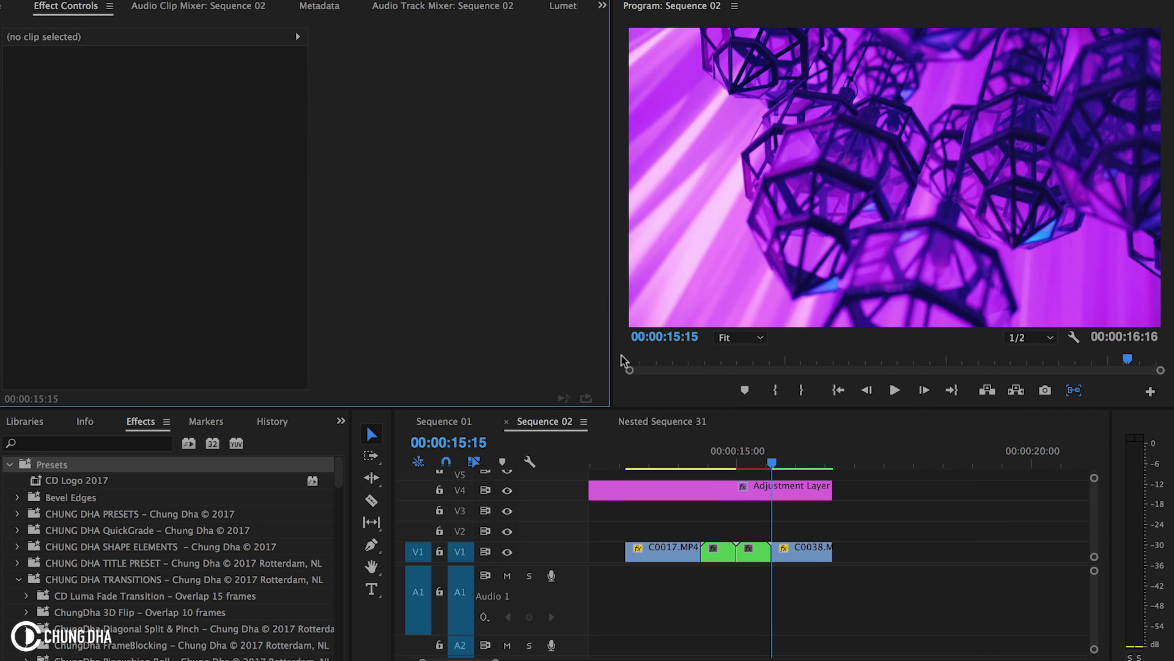
left_click_drag(699, 456, 722, 452)
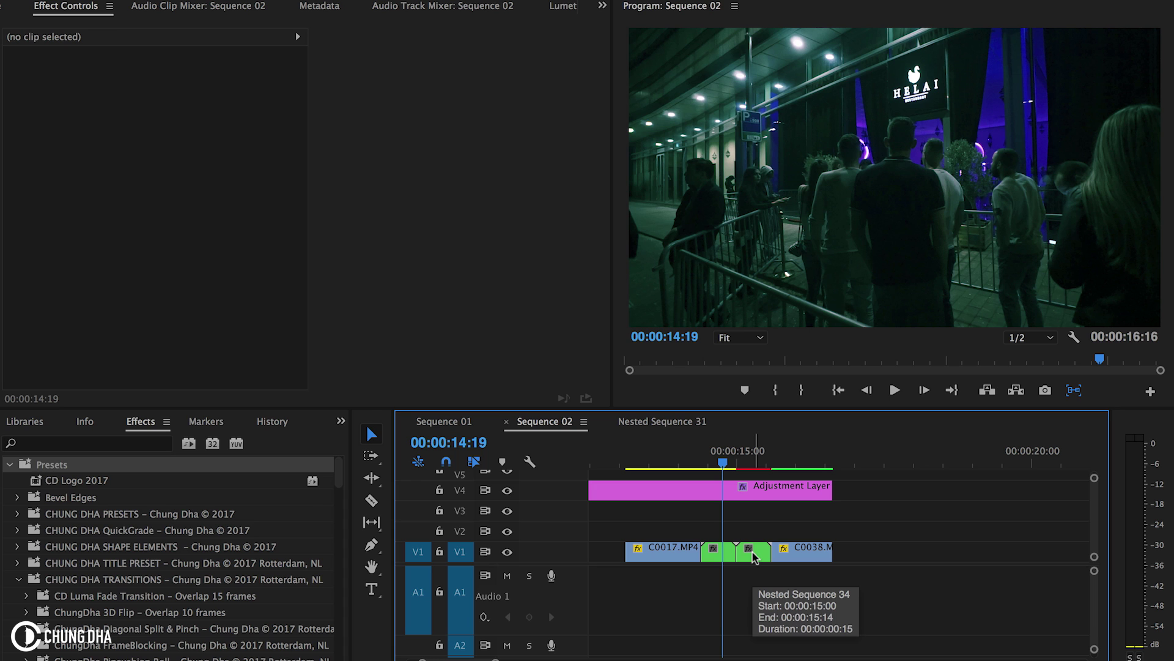
- Apply Left CCW IN to the second nested clip and Left CCW OUT to the first
scroll(237, 557, "down", 10)
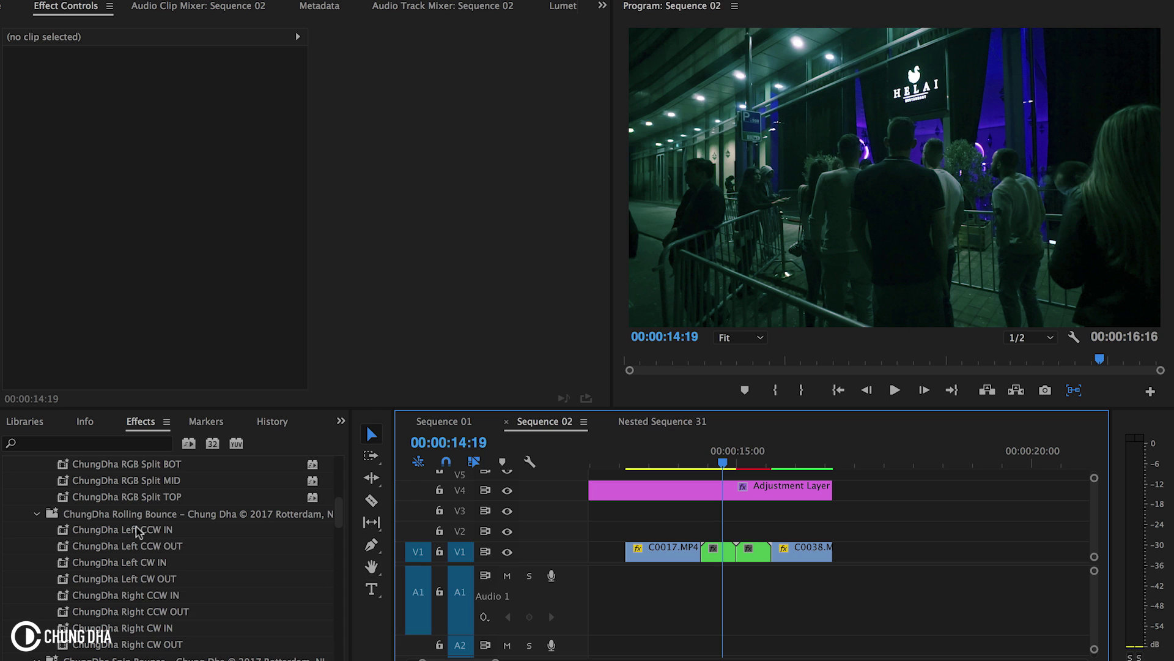
mouse_move(138, 531)
left_click_drag(122, 532, 759, 553)
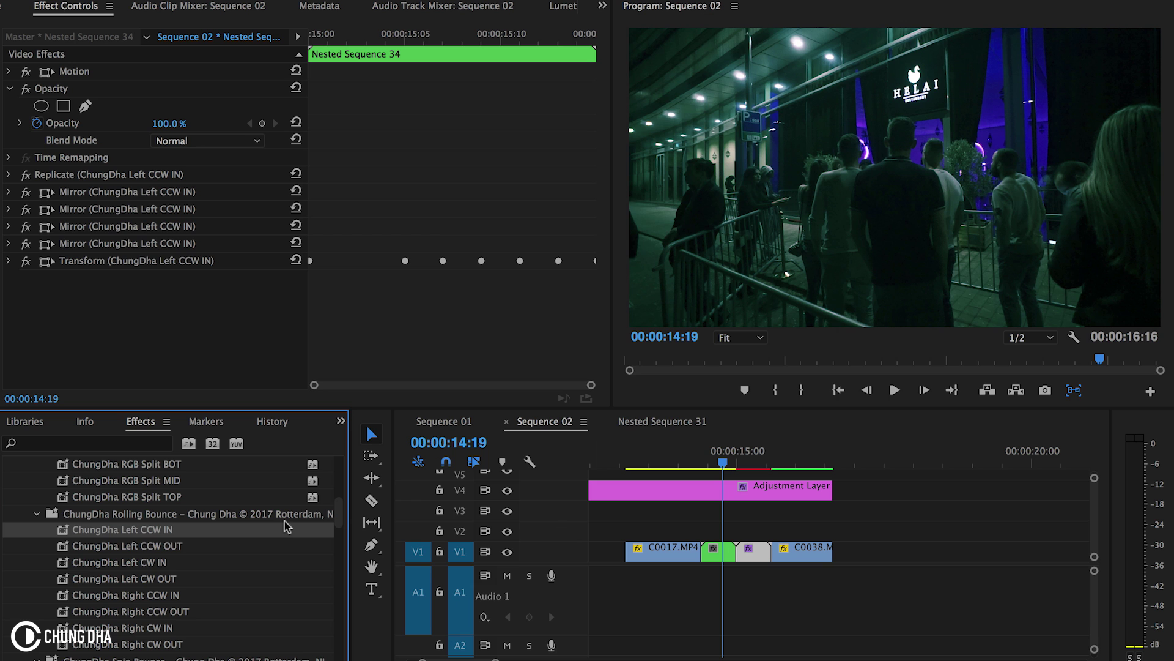
left_click_drag(150, 540, 712, 549)
- Scrub and play back the rolling bounce transition, then deselect the clip
mouse_move(688, 448)
left_mouse_down()
mouse_move(676, 448)
mouse_move(766, 448)
mouse_move(680, 456)
left_mouse_up()
key("space")
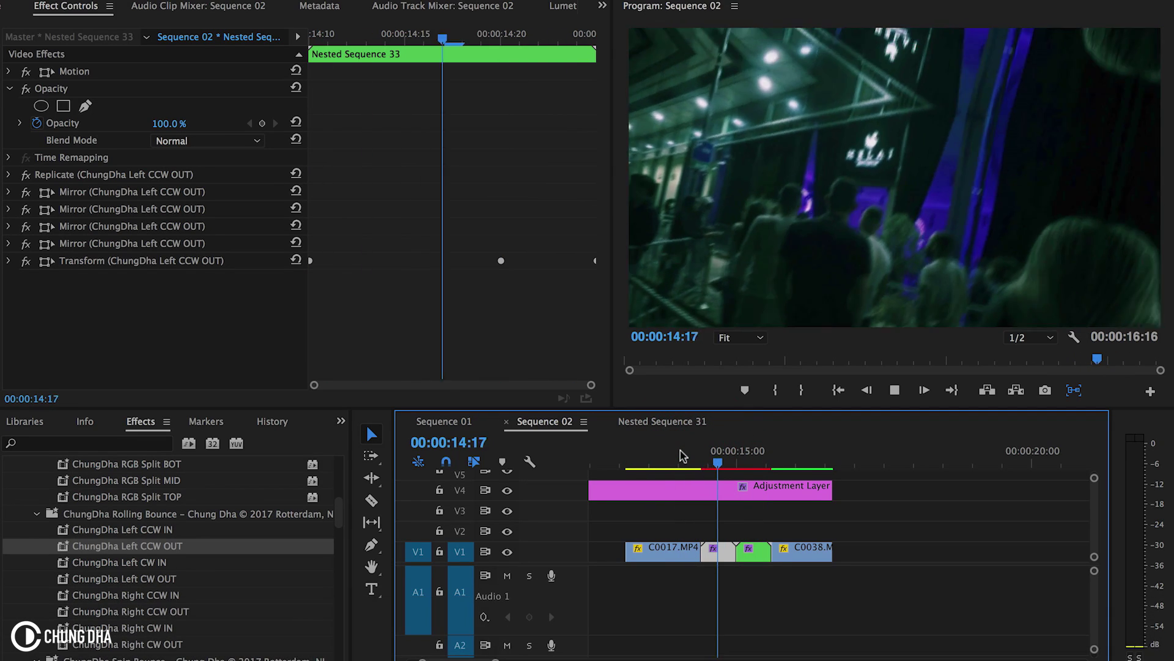
left_click_drag(681, 451, 784, 442)
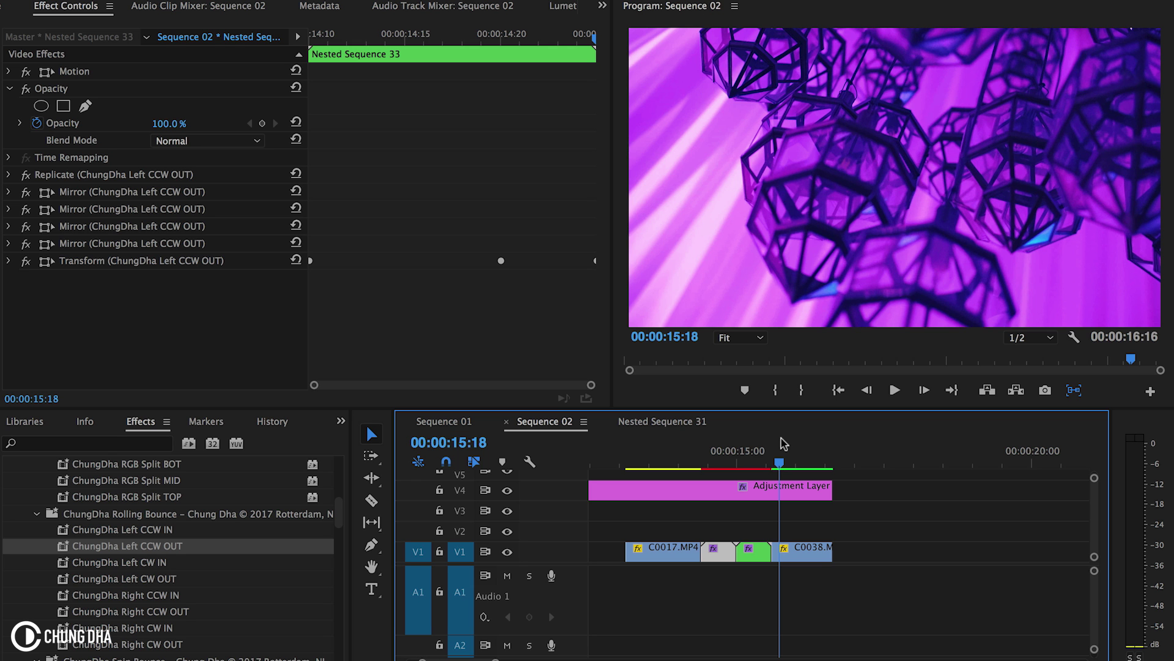
left_click_drag(690, 456, 781, 458)
left_click(806, 530)
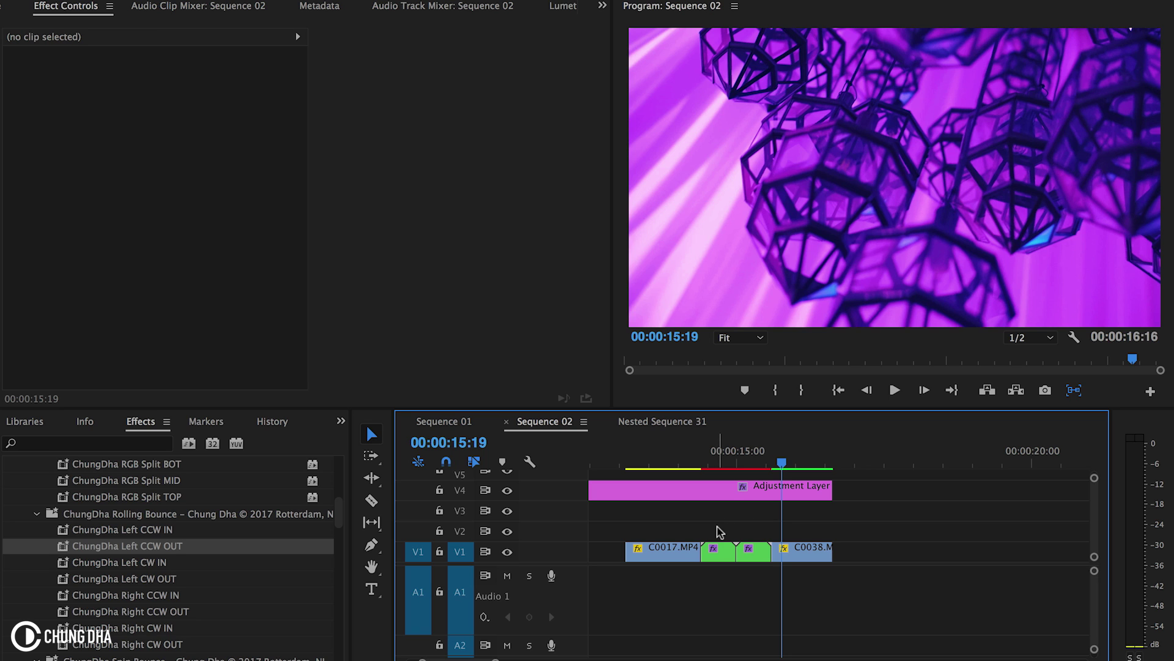
- Nest both bounce clips as Nested Sequence 35 and duplicate it onto V2 and V3
left_click_drag(718, 530, 761, 558)
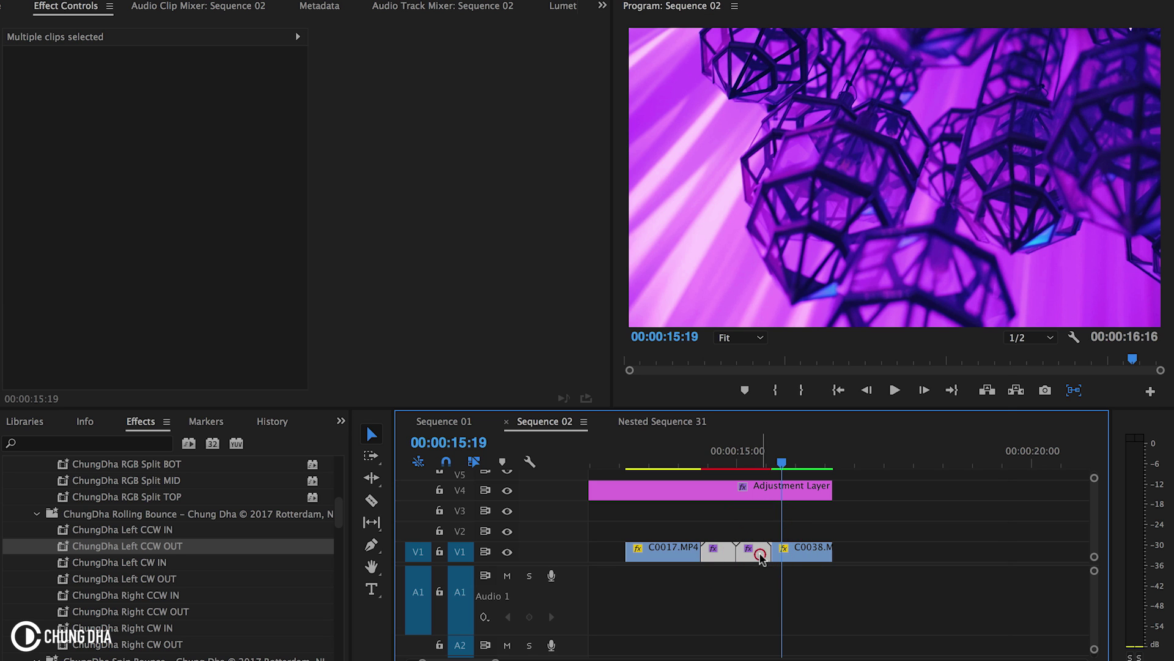
right_click(762, 557)
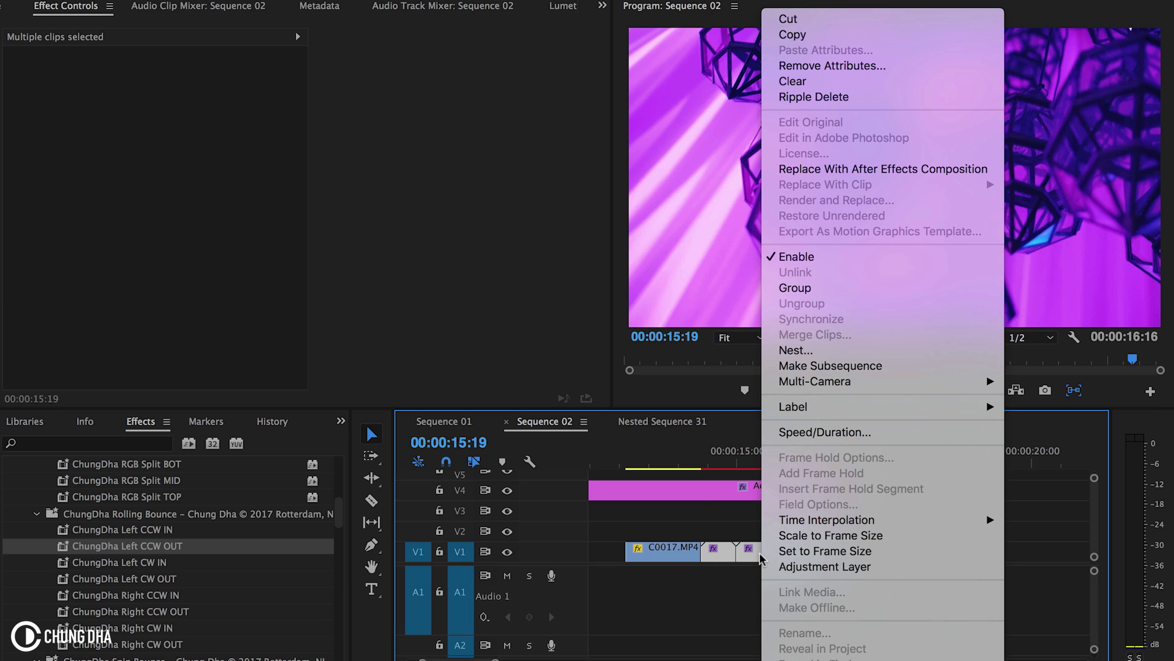
left_click(841, 350)
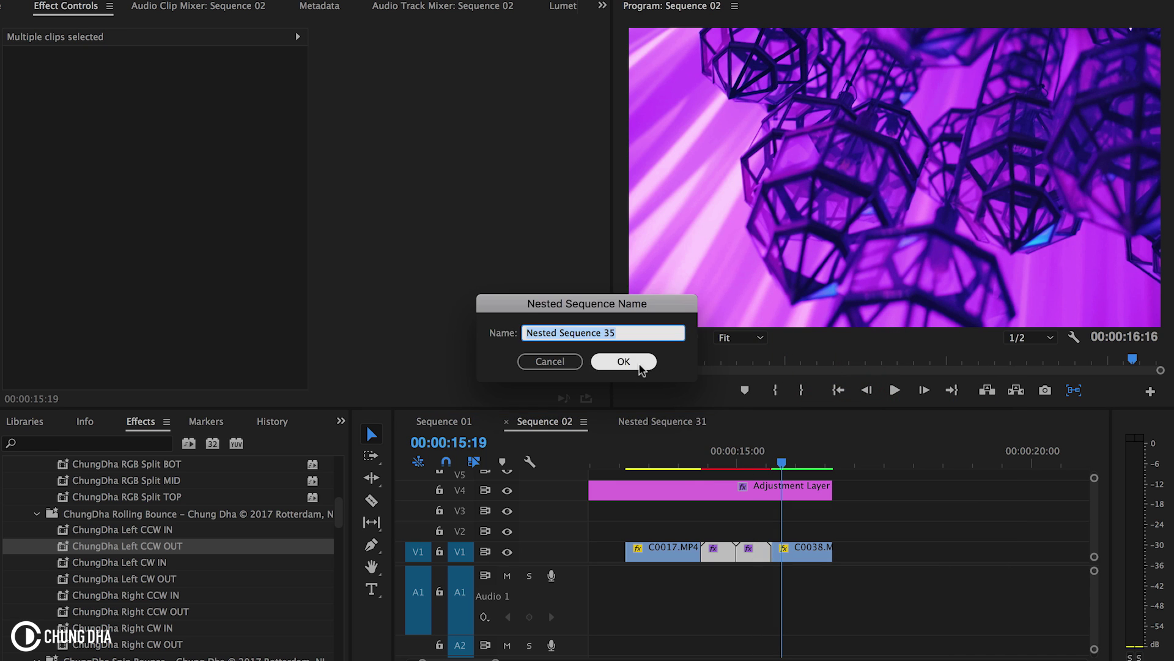
left_click(636, 361)
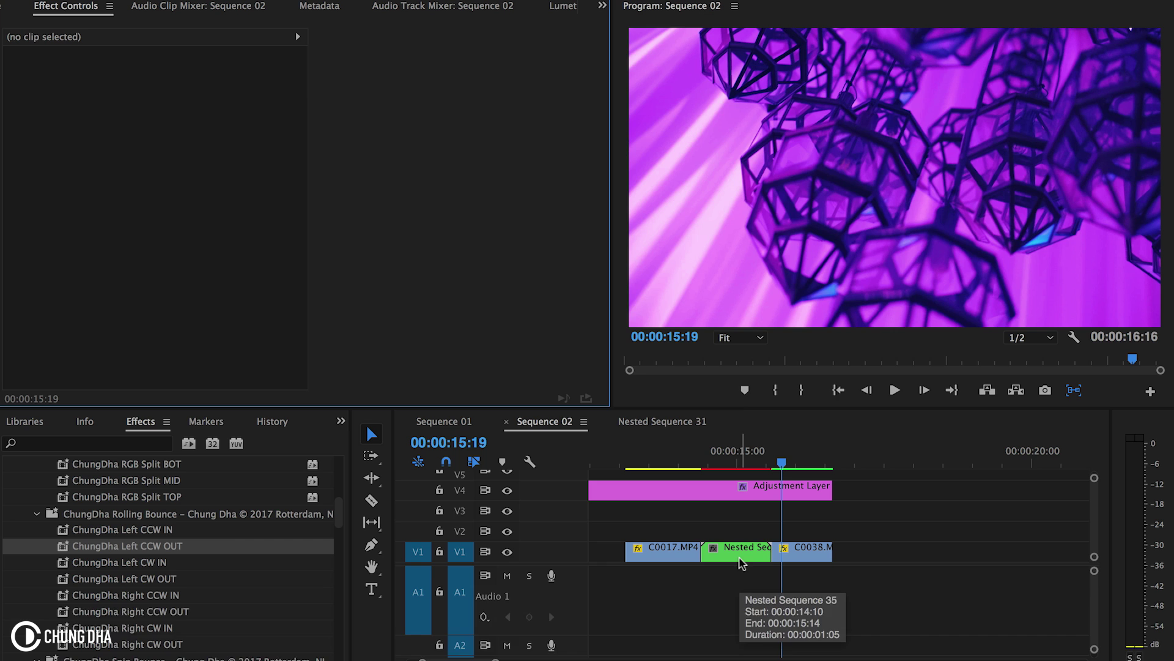
left_click_drag(742, 563, 743, 510)
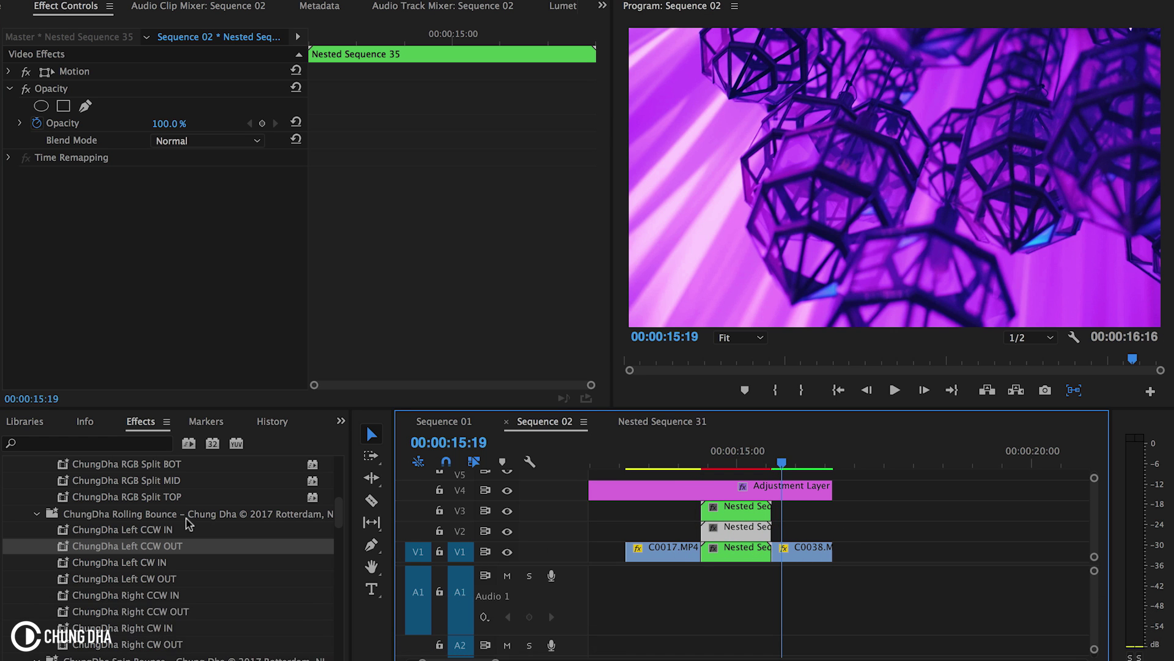
- Apply RGB Split TOP to the V3 copy, MID to V2, and BOT to V1
scroll(187, 523, "up", 3)
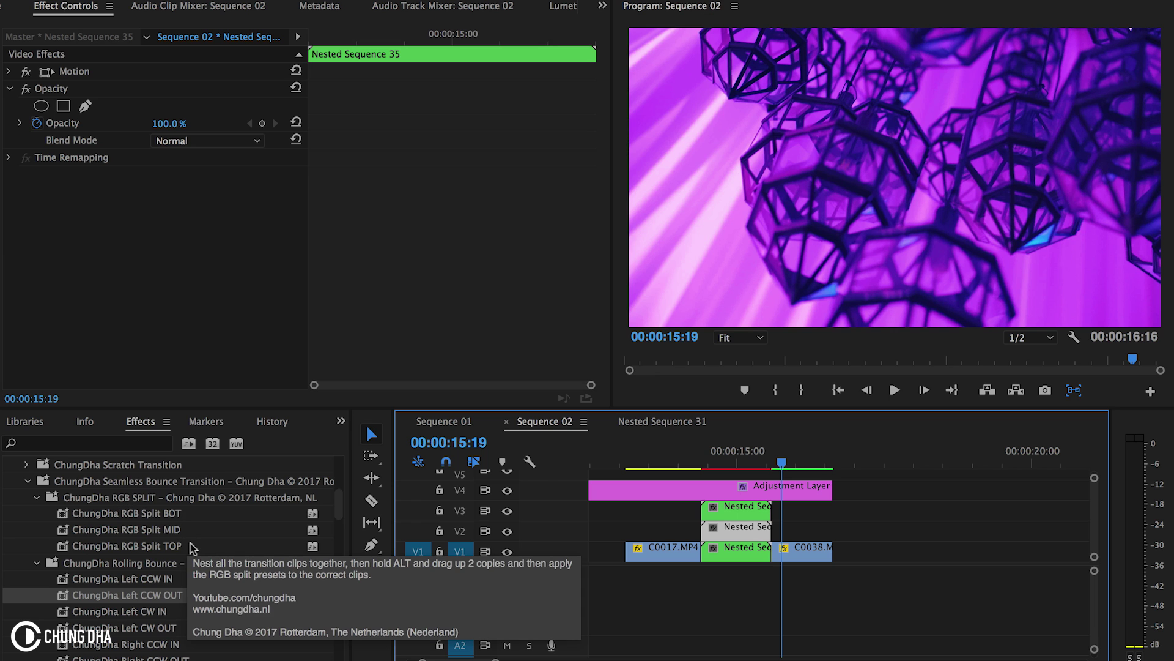
left_click_drag(143, 546, 729, 508)
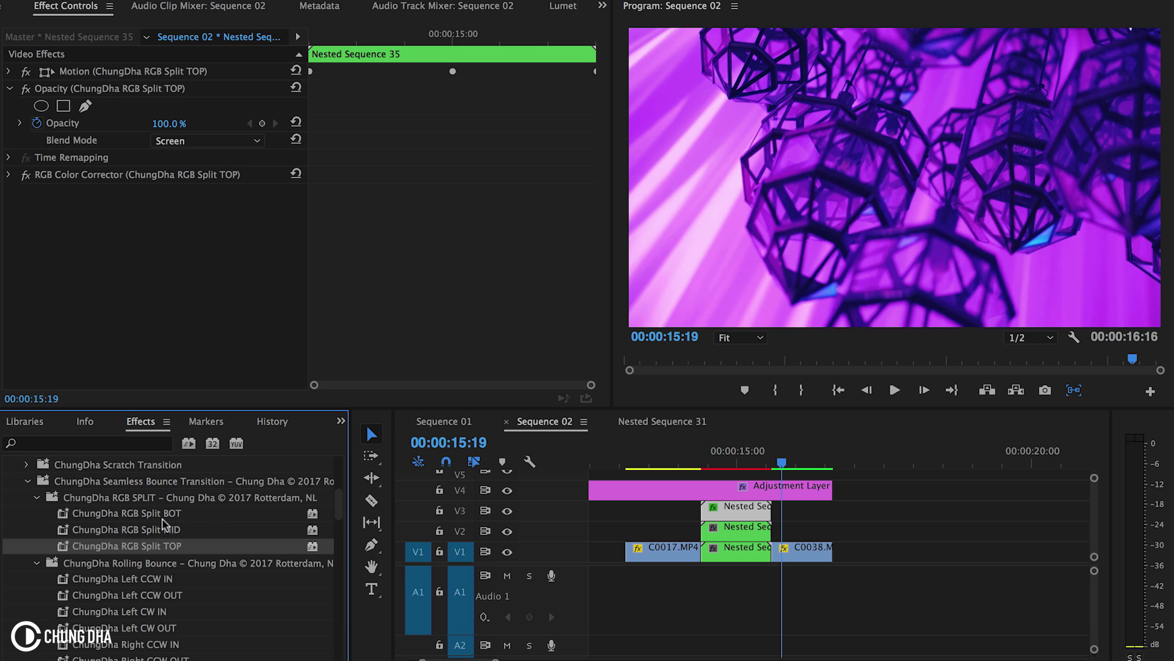
left_click_drag(236, 529, 722, 524)
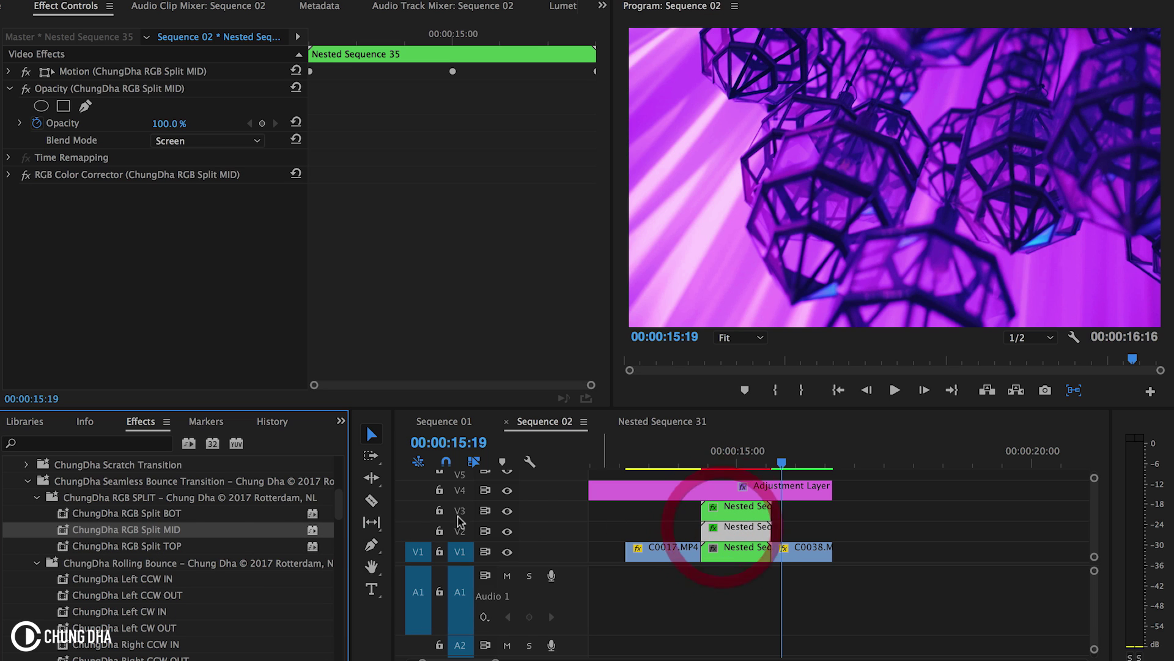
left_click_drag(238, 513, 726, 548)
- Play back the RGB split transition, then render the sequence's video previews
left_click(672, 443)
key("space")
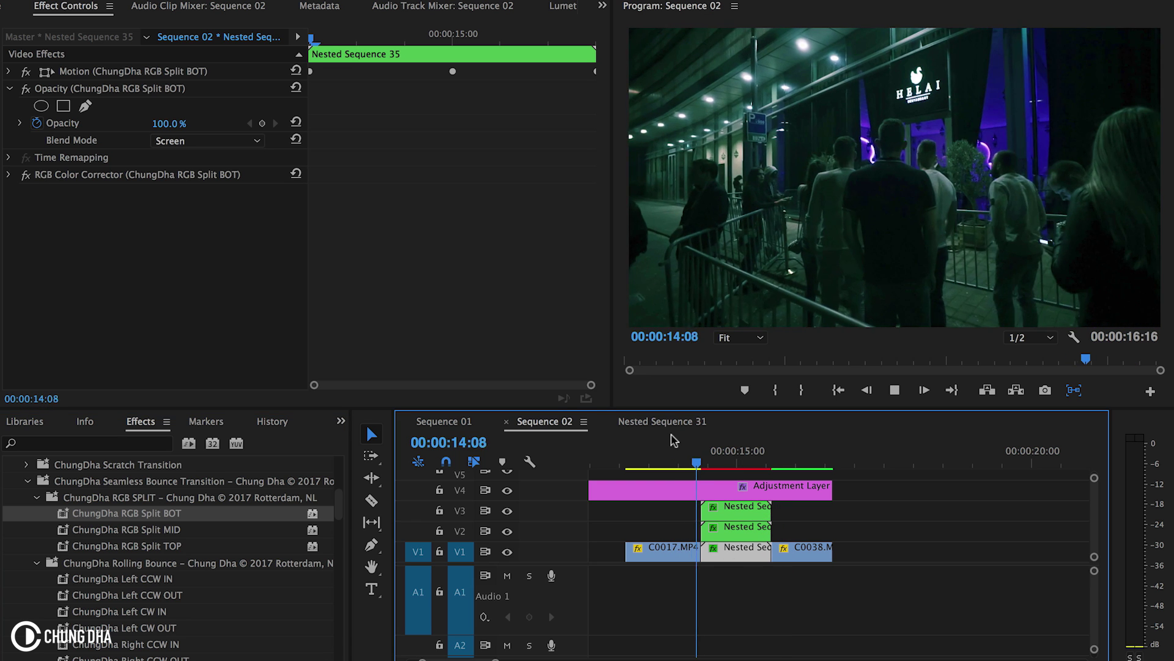
key("space")
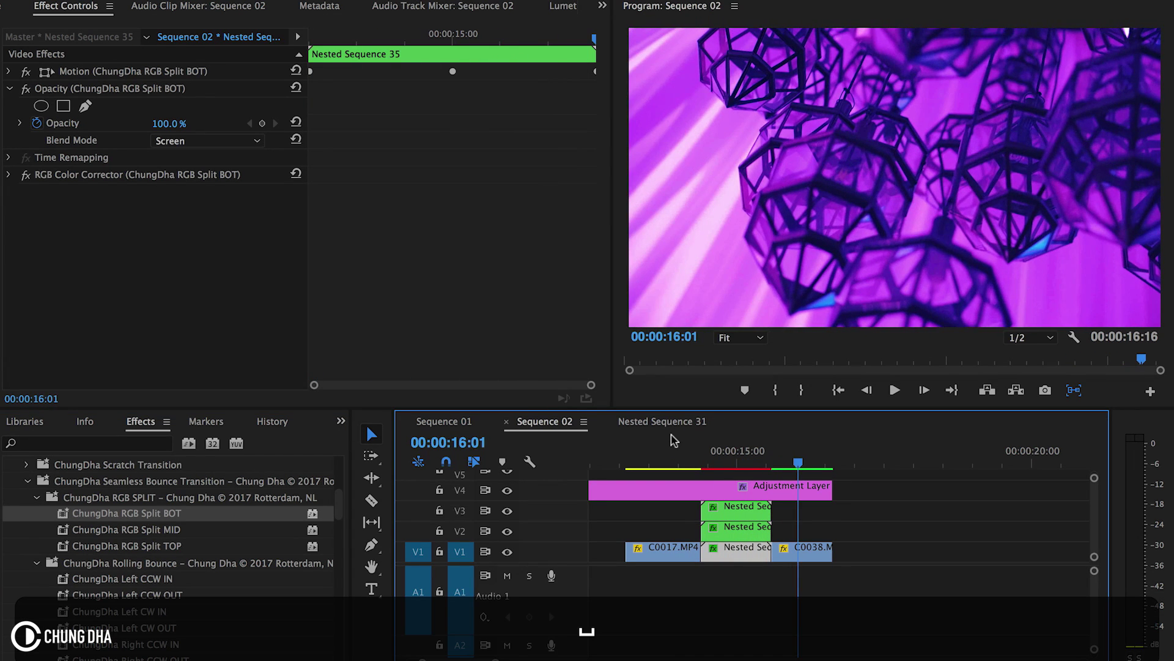
key("space")
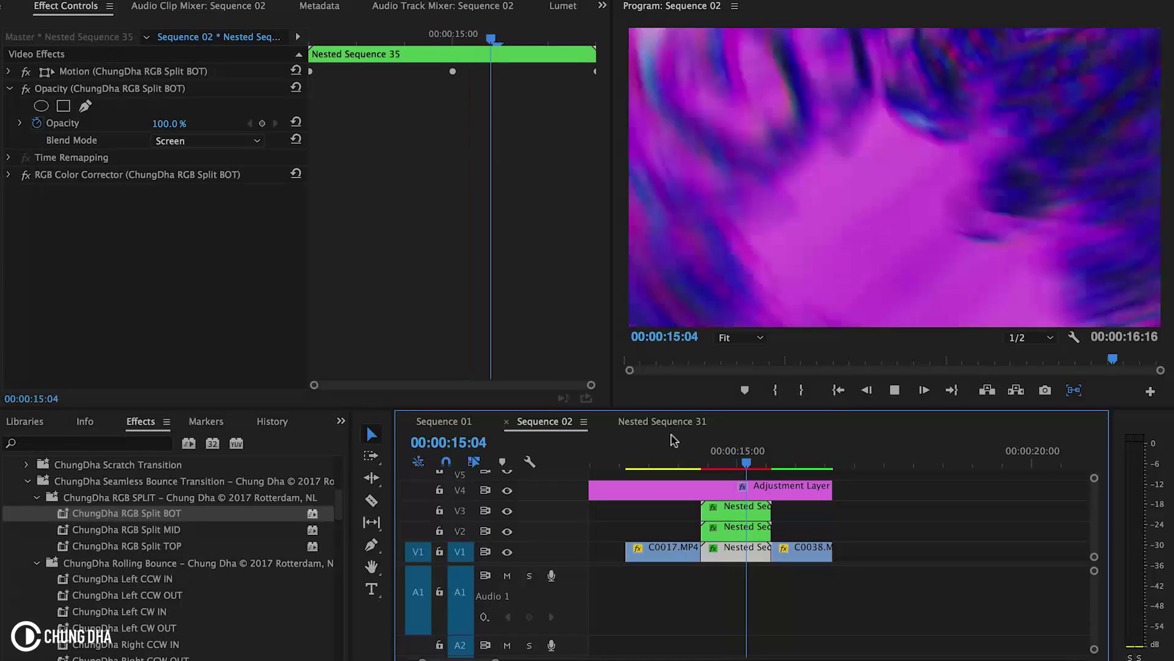
key("space")
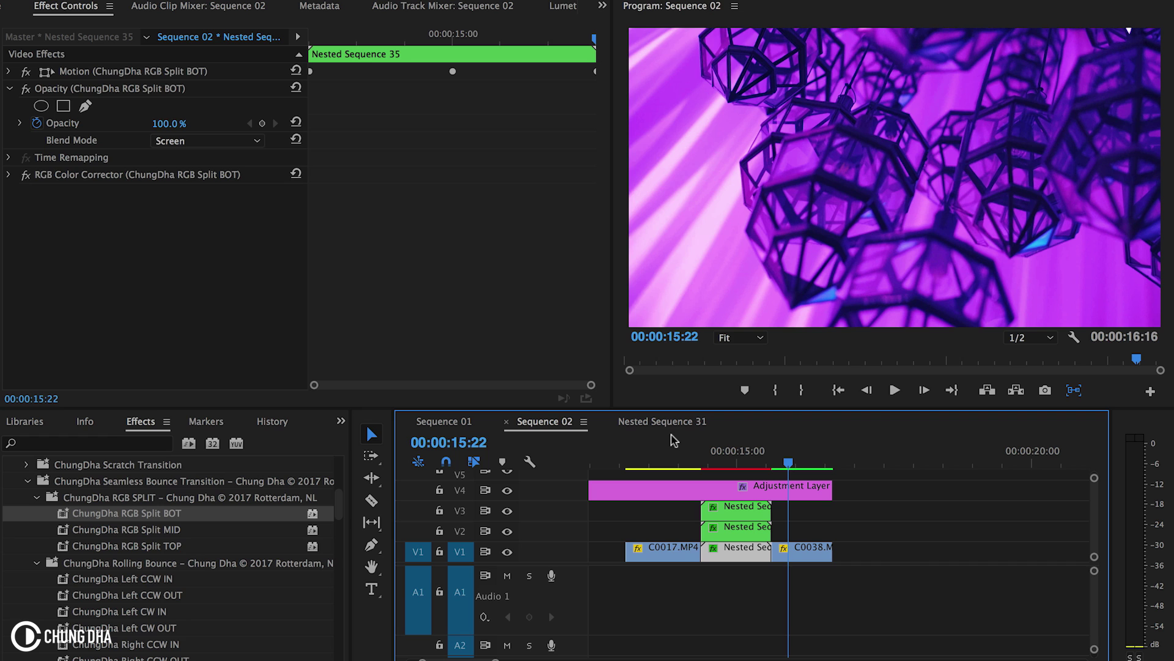
key("Return")
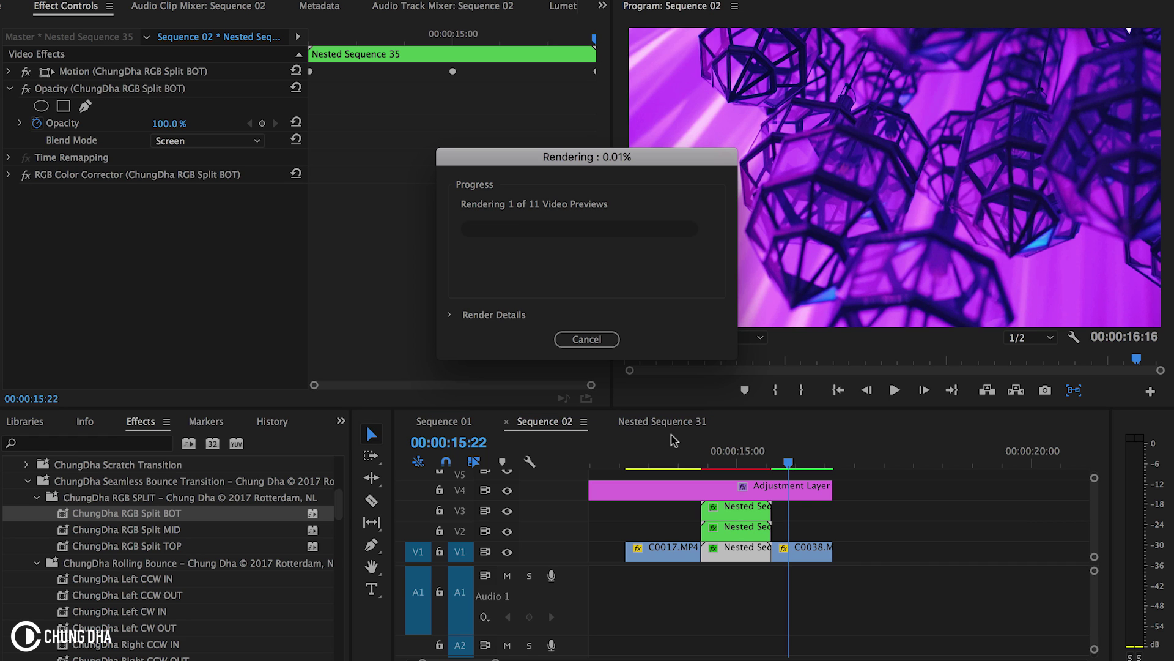